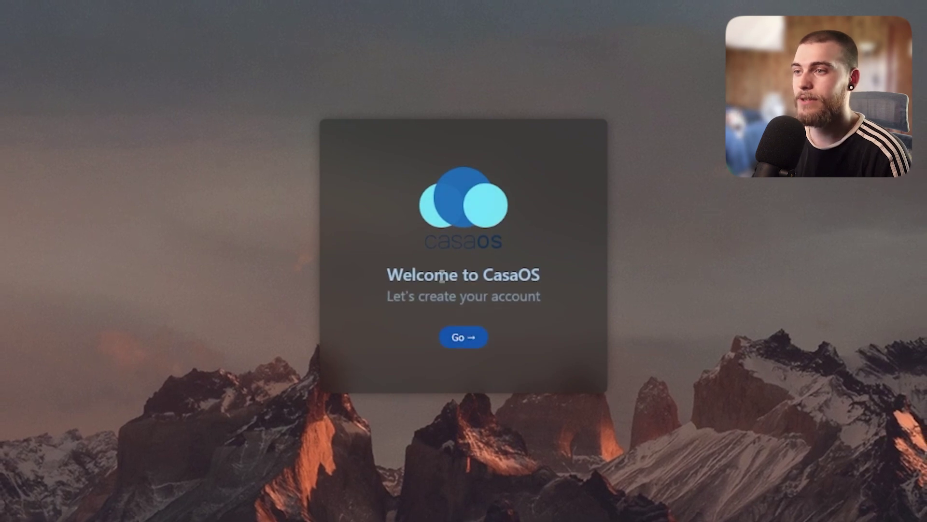
# Step: Create the first CasaOS account with a username and password, then dismiss Chrome's breach warning
pyautogui.click(462, 343)
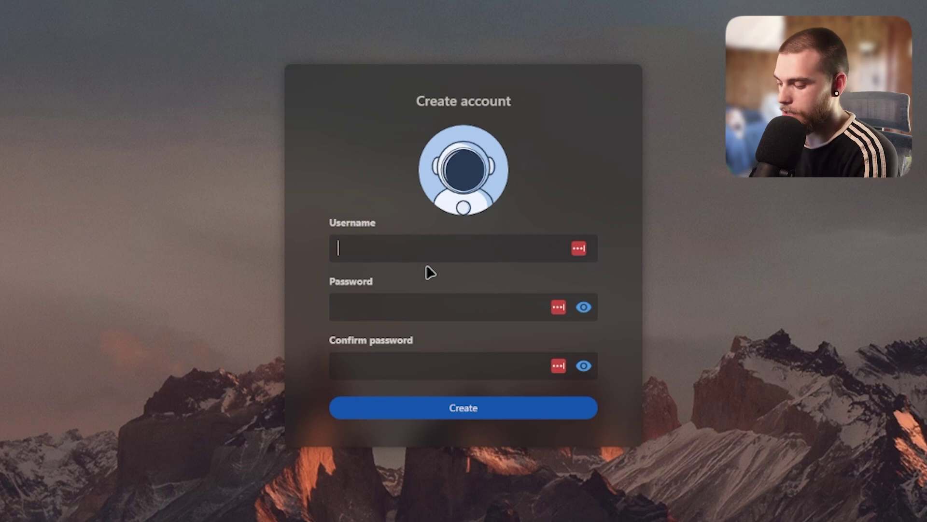
pyautogui.press('Tab')
pyautogui.write('casaos')
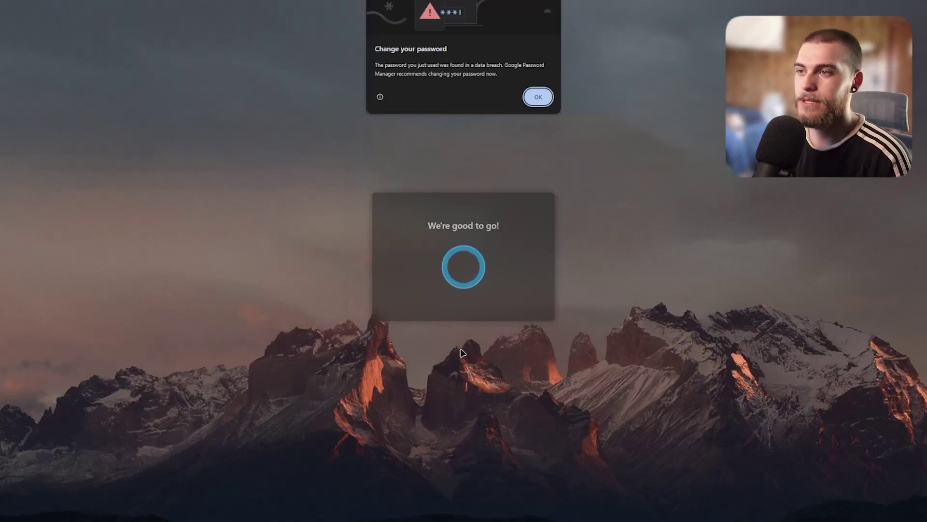
pyautogui.click(538, 97)
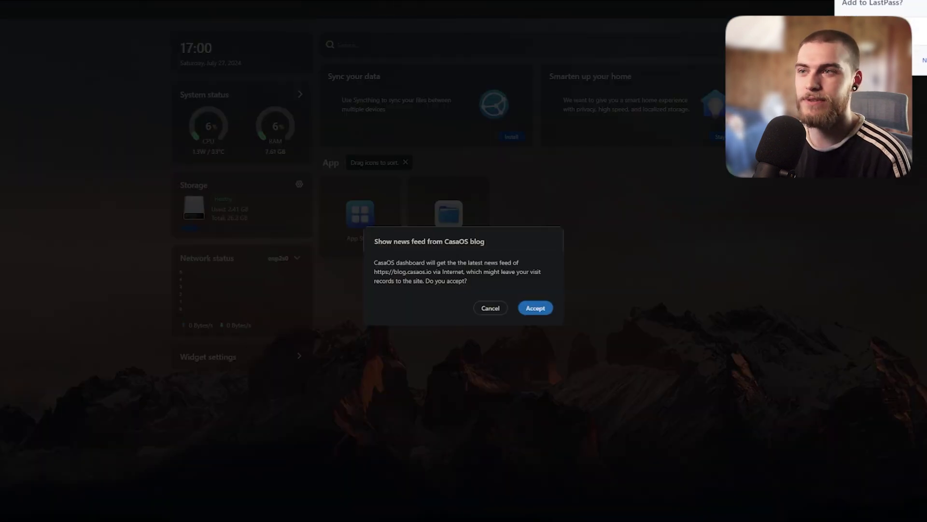
# Step: Answer the blog news-feed prompt, browse the DATA folders in Files, then open the App Store
pyautogui.click(586, 275)
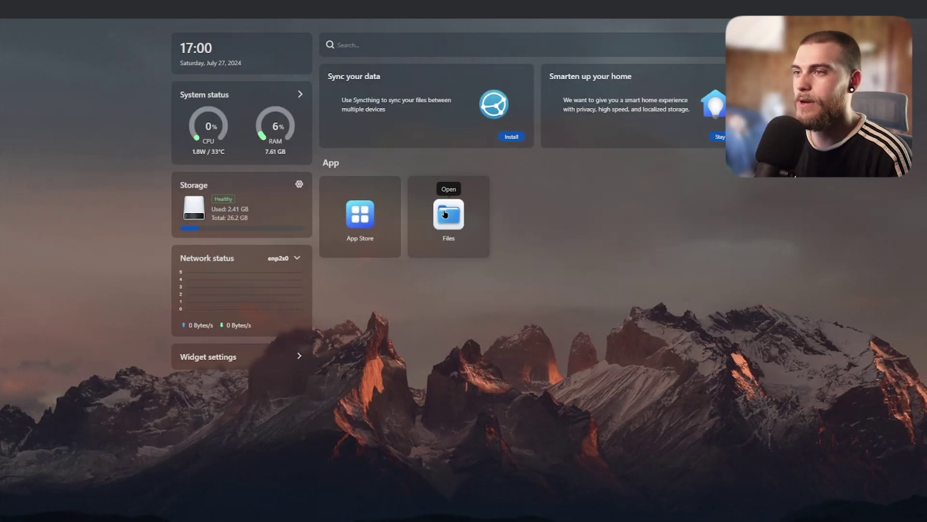
pyautogui.click(447, 209)
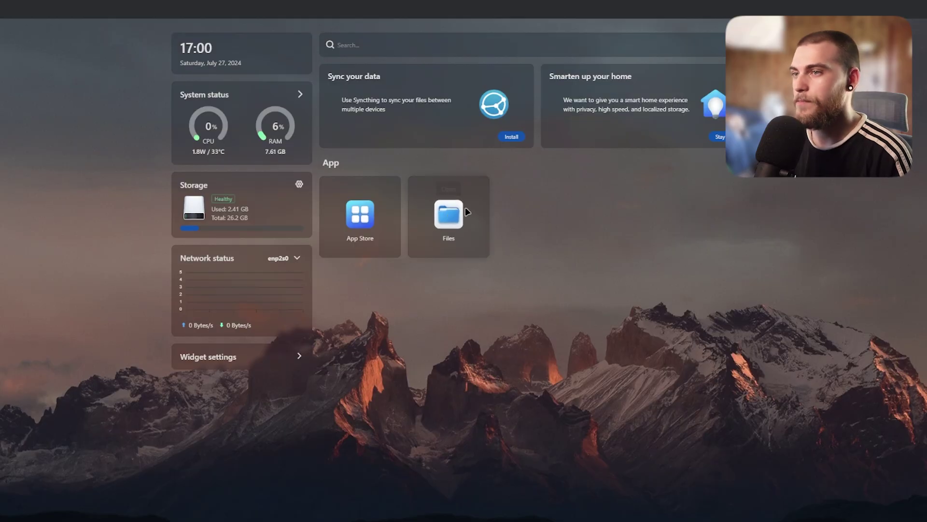
pyautogui.click(466, 212)
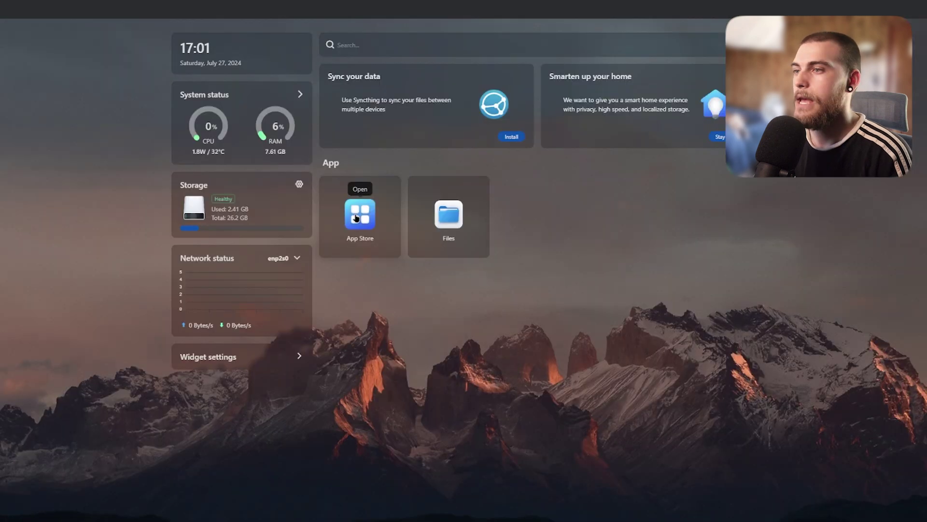
pyautogui.click(361, 213)
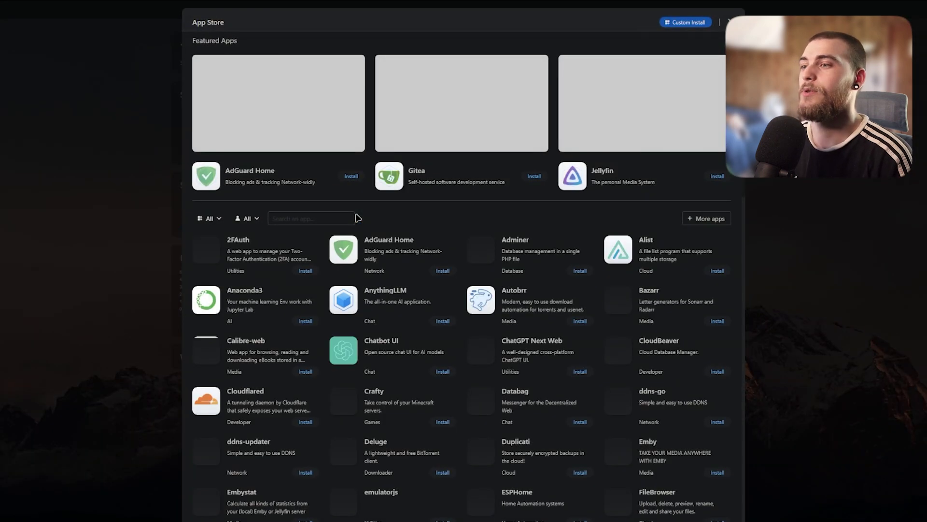
# Step: Scroll through the App Store listings to Jellyfin and install it onto the dashboard
pyautogui.scroll(-2, 742, 245)
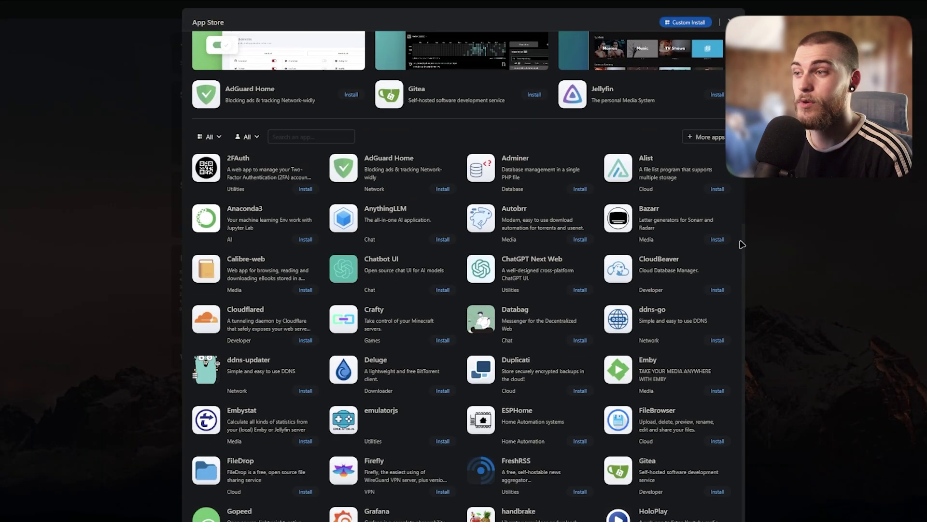
pyautogui.scroll(1, 378, 201)
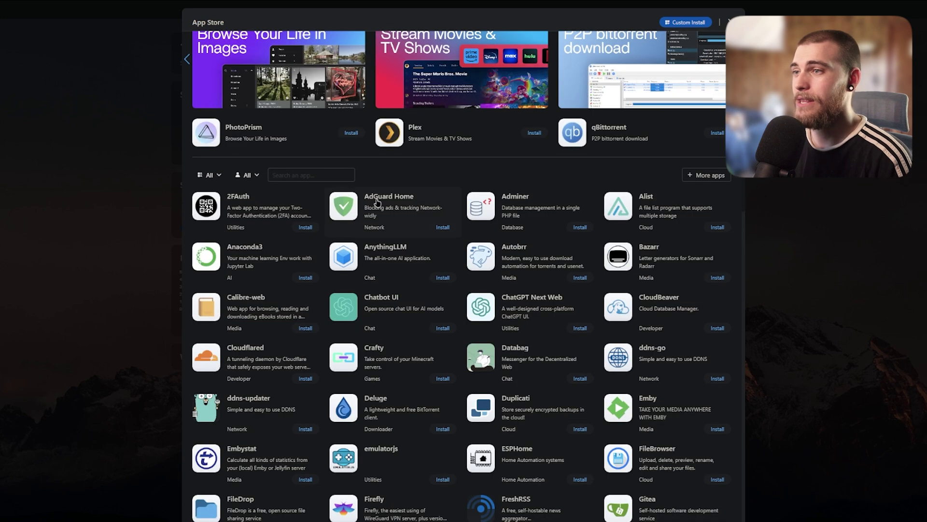
pyautogui.scroll(-3, 387, 227)
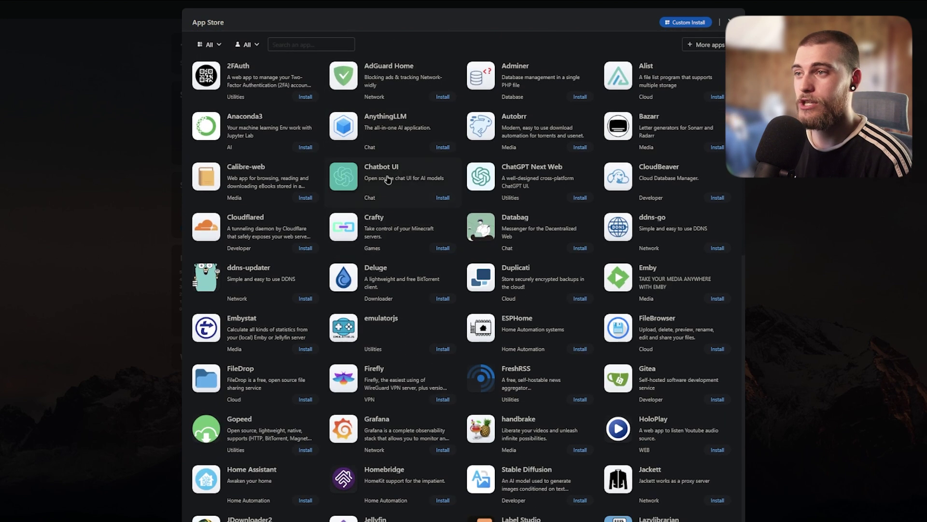
pyautogui.scroll(-1, 378, 177)
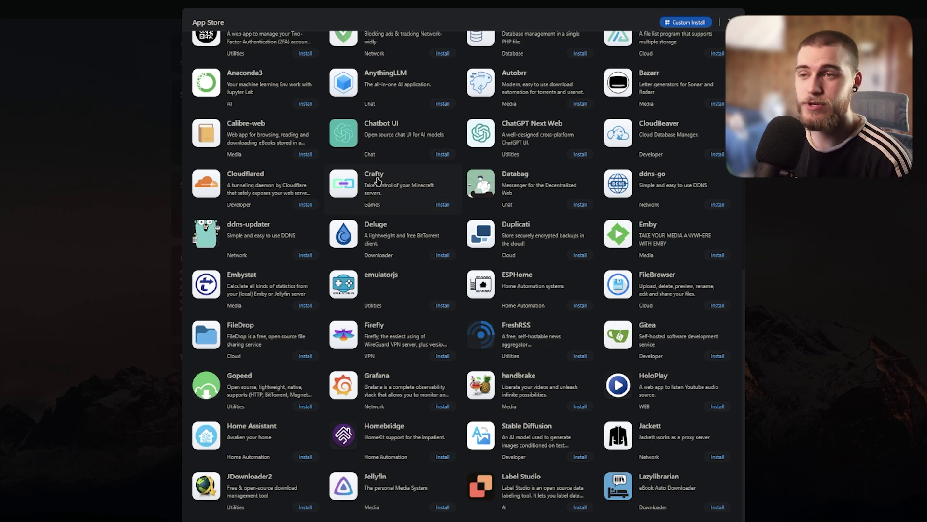
pyautogui.scroll(-3, 277, 200)
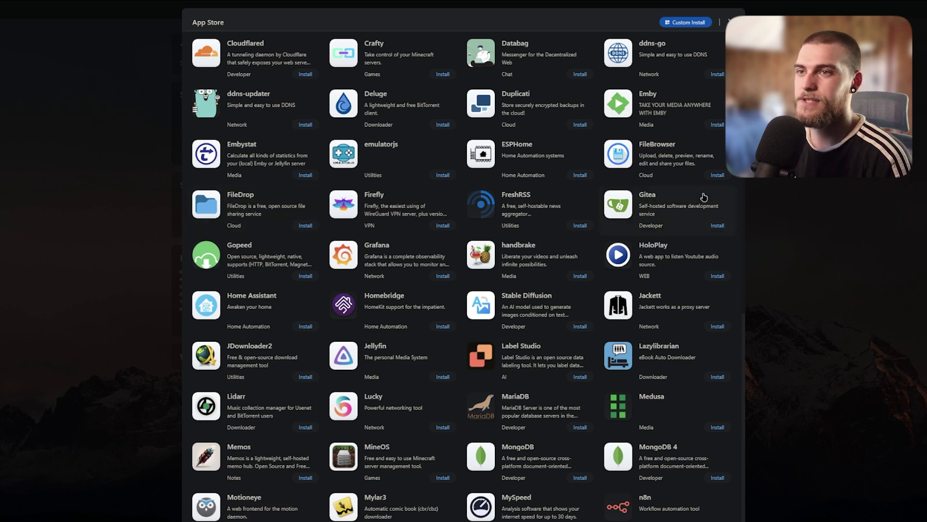
pyautogui.scroll(-3, 628, 183)
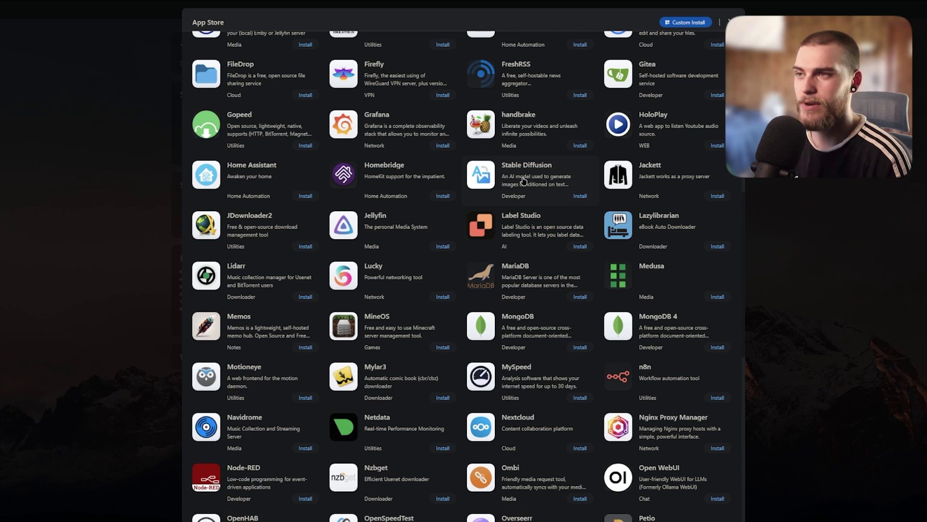
pyautogui.scroll(-3, 555, 203)
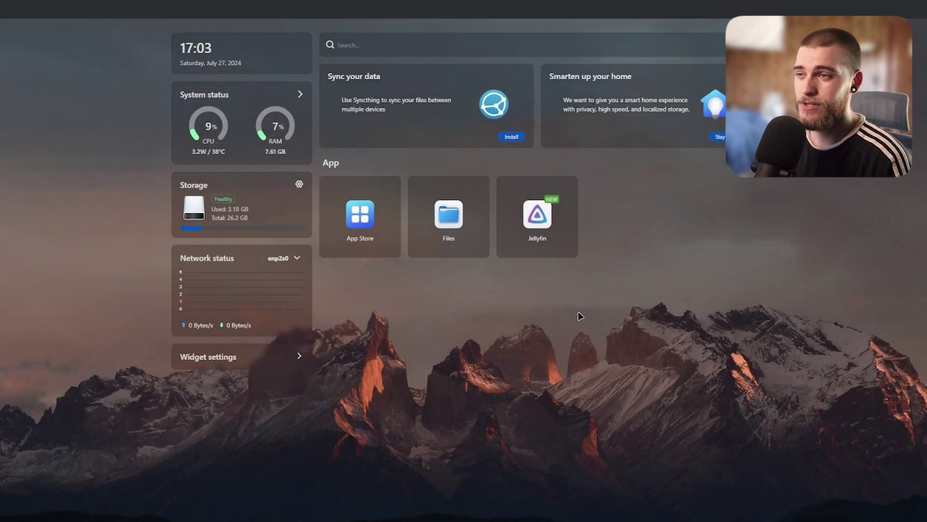
# Step: Launch Jellyfin and connect to the server at host 192.168.98.228:8096
pyautogui.click(534, 218)
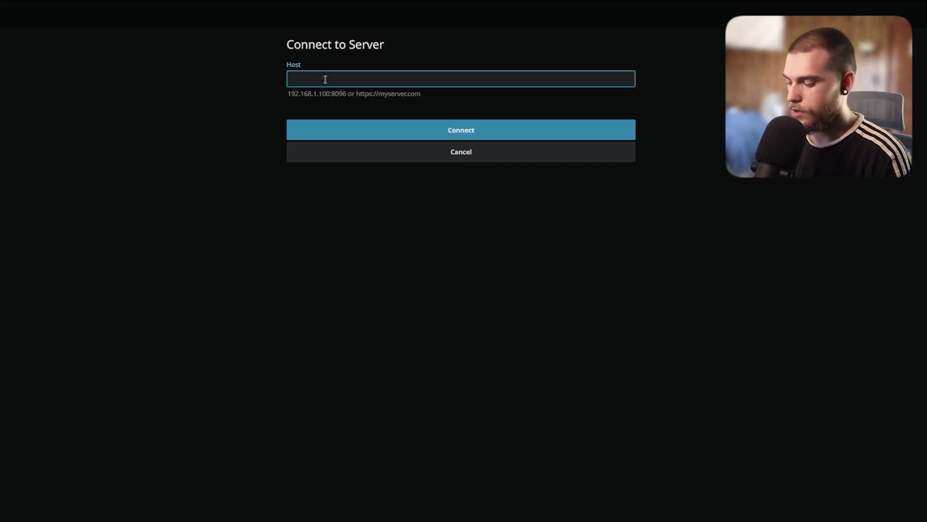
pyautogui.write('192.168.98.228')
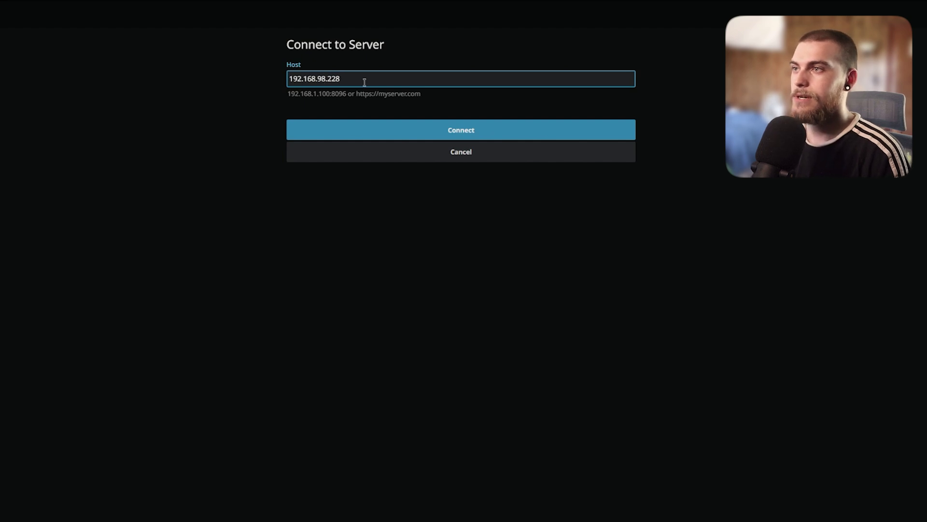
pyautogui.write(':')
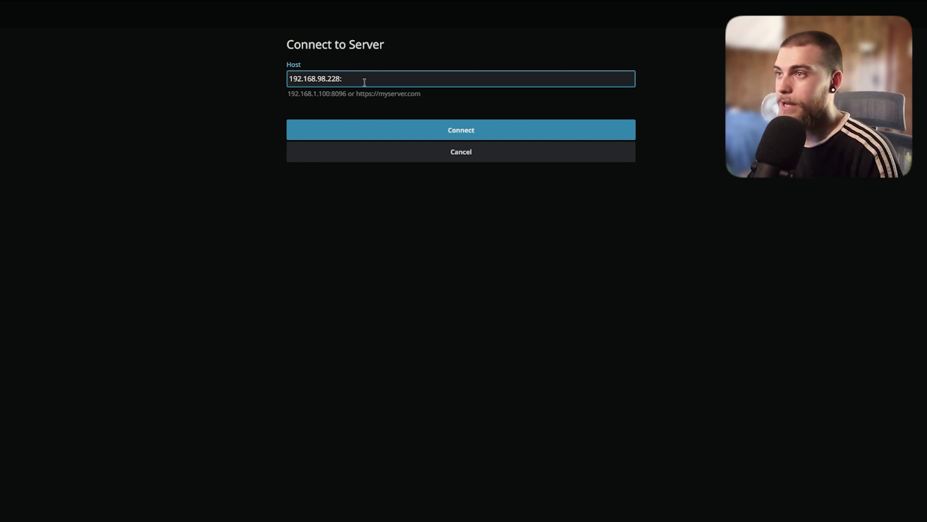
pyautogui.write('809')
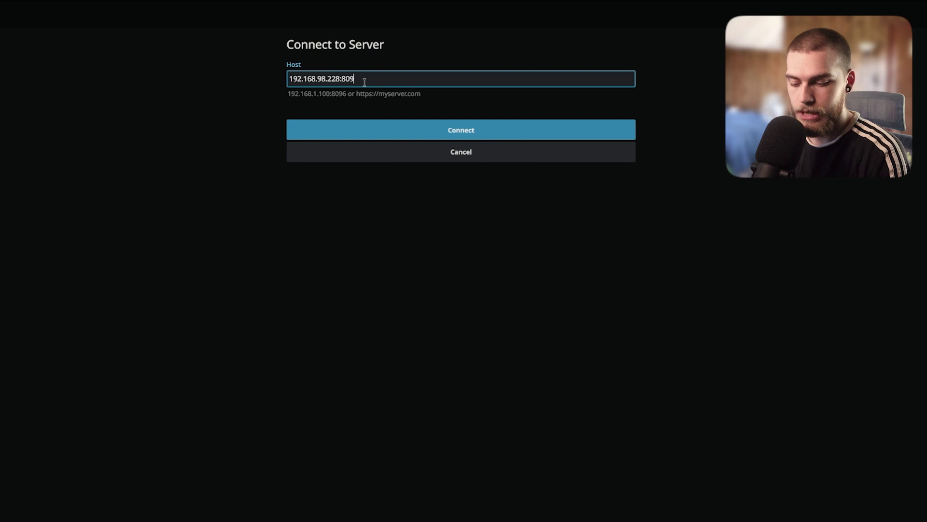
pyautogui.write('6')
pyautogui.click(403, 135)
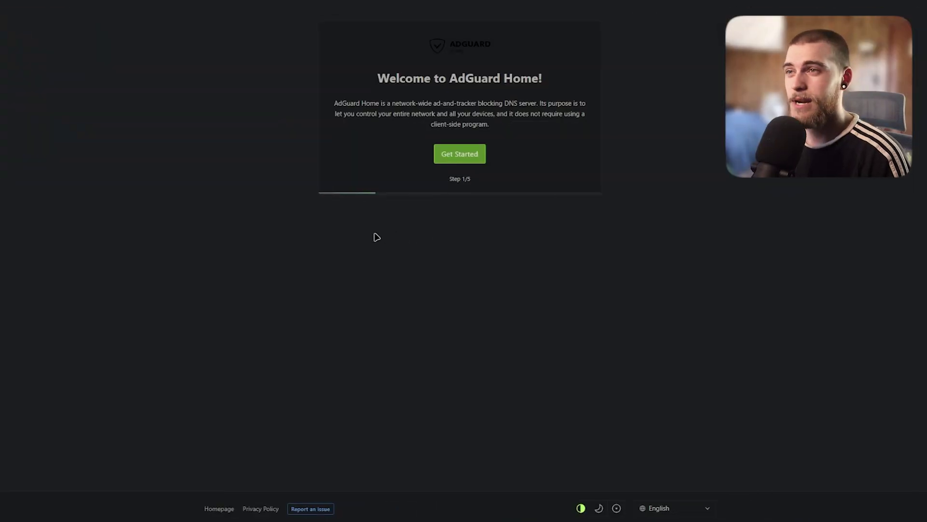
# Step: Start the AdGuard Home wizard and keep the admin interface on All interfaces, ports 80/53
pyautogui.click(447, 154)
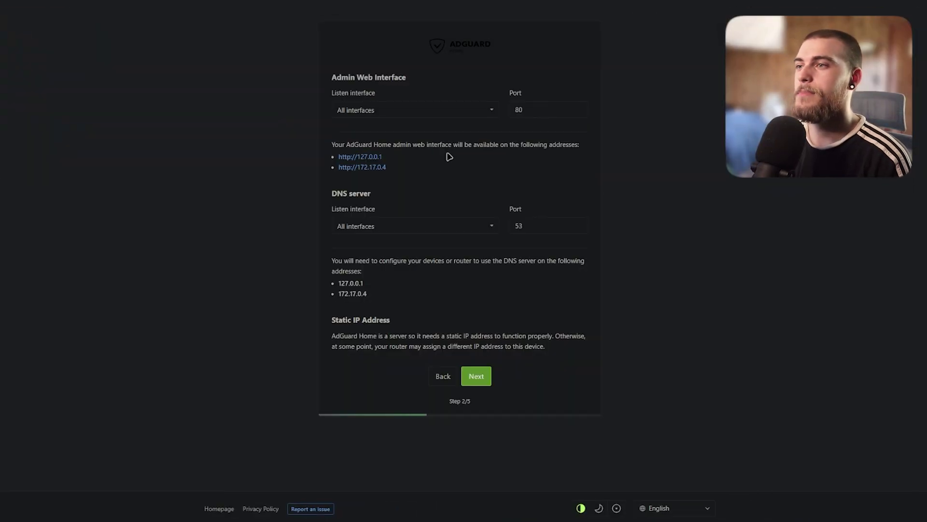
pyautogui.click(428, 114)
pyautogui.click(363, 122)
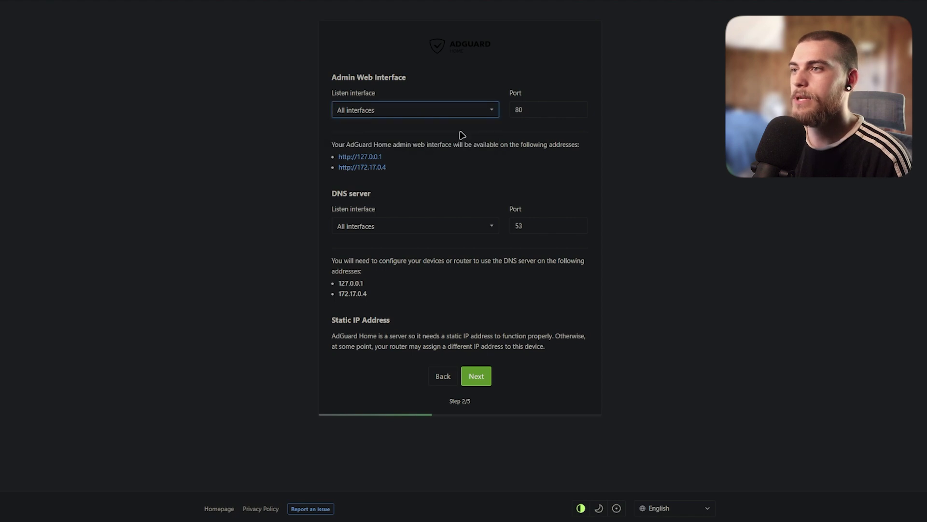
pyautogui.moveTo(401, 170); pyautogui.dragTo(333, 154)
pyautogui.click(420, 167)
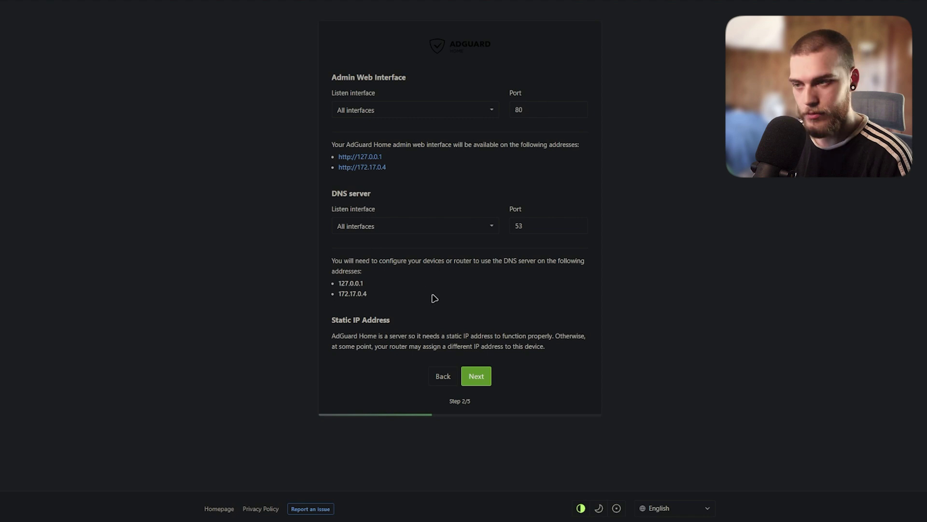
pyautogui.click(476, 376)
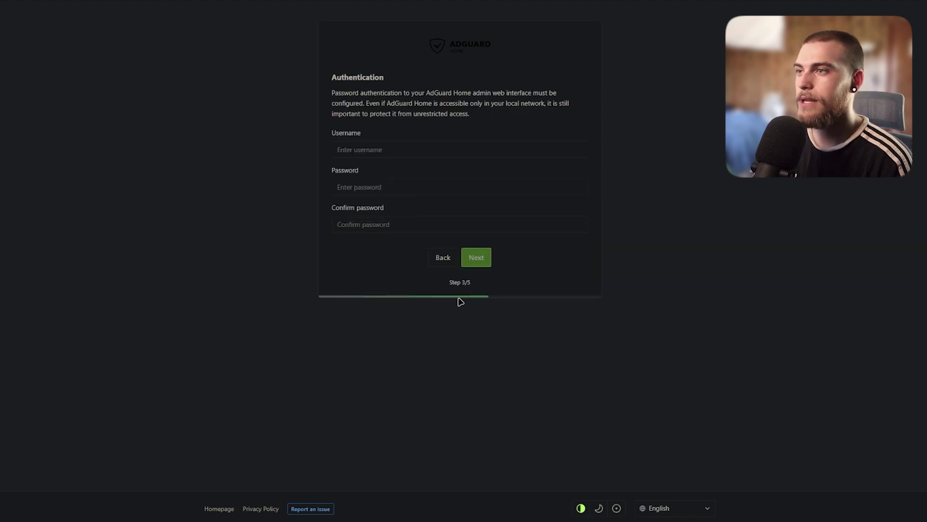
# Step: Enter username 'admin' with a password and confirmation, redoing the too-short password
pyautogui.click(351, 151)
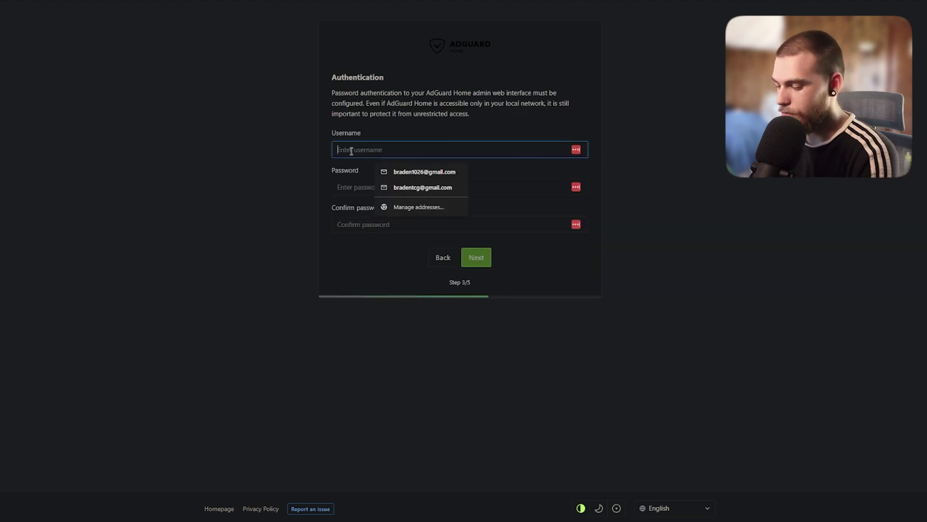
pyautogui.write('admin')
pyautogui.press('Tab')
pyautogui.write('******')
pyautogui.press('Tab')
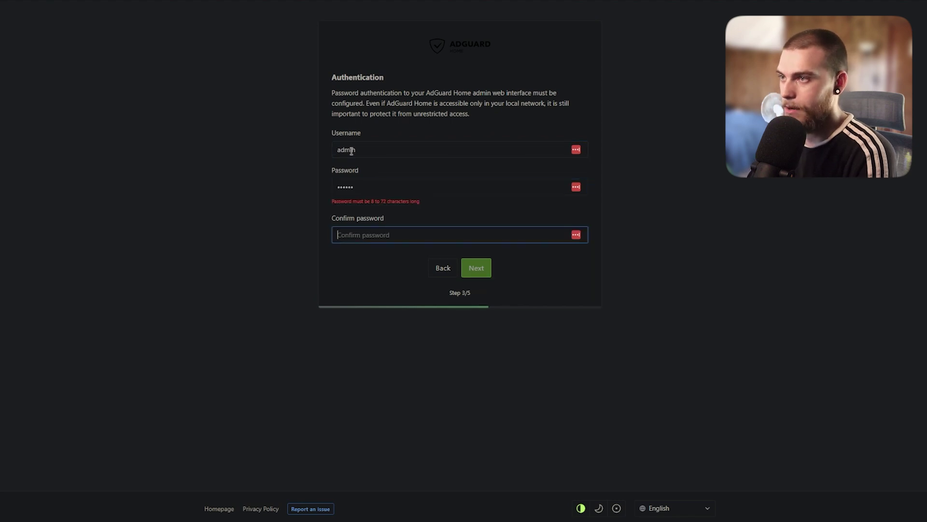
pyautogui.hotkey('shift', 'Tab')
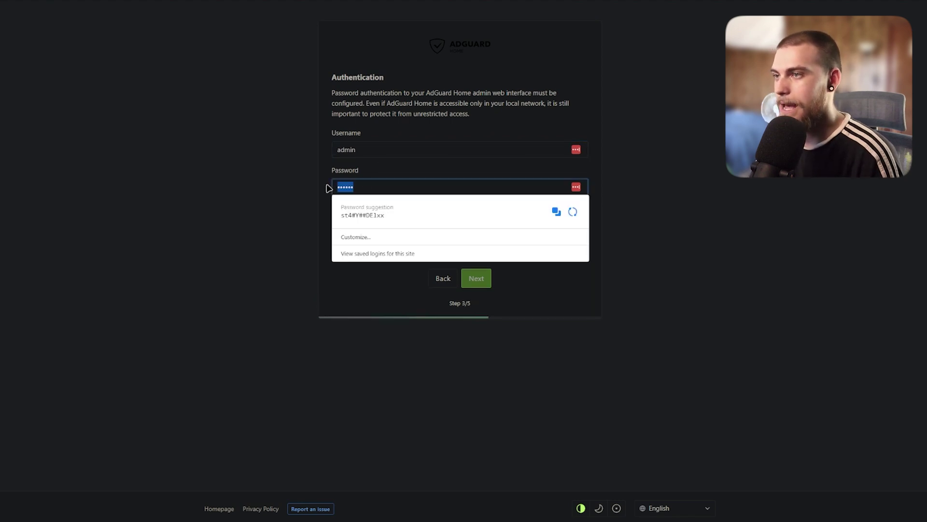
pyautogui.write('*****')
pyautogui.press('Tab')
pyautogui.write('*****')
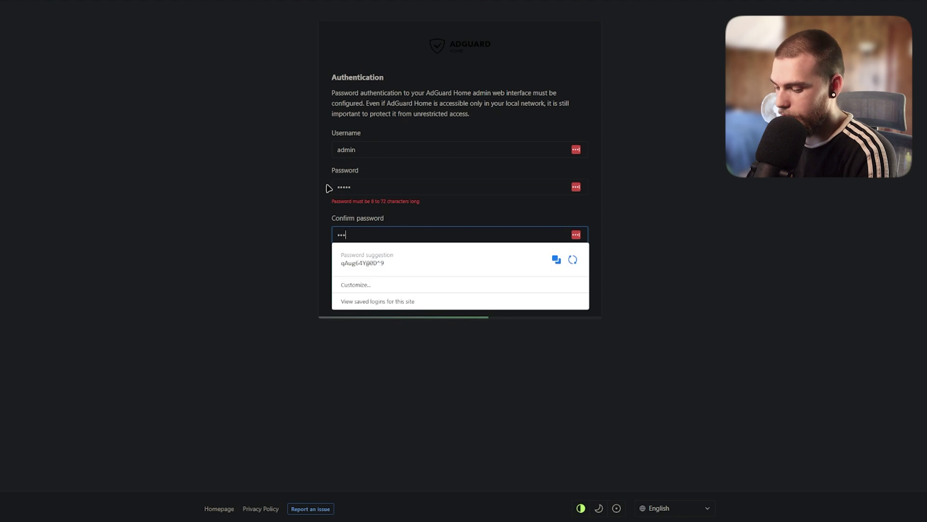
pyautogui.click(367, 189)
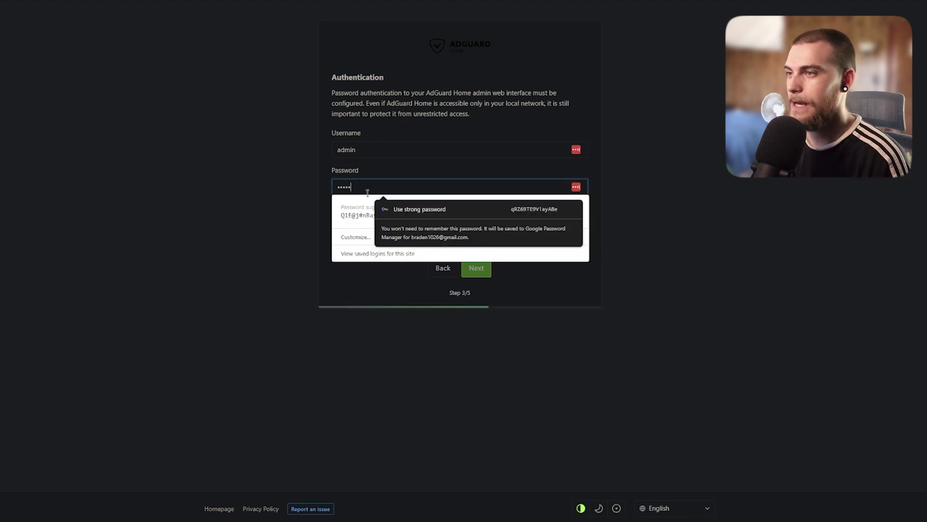
pyautogui.press('BackSpace')
pyautogui.press('BackSpace')
pyautogui.press('BackSpace')
pyautogui.press('BackSpace')
pyautogui.press('BackSpace')
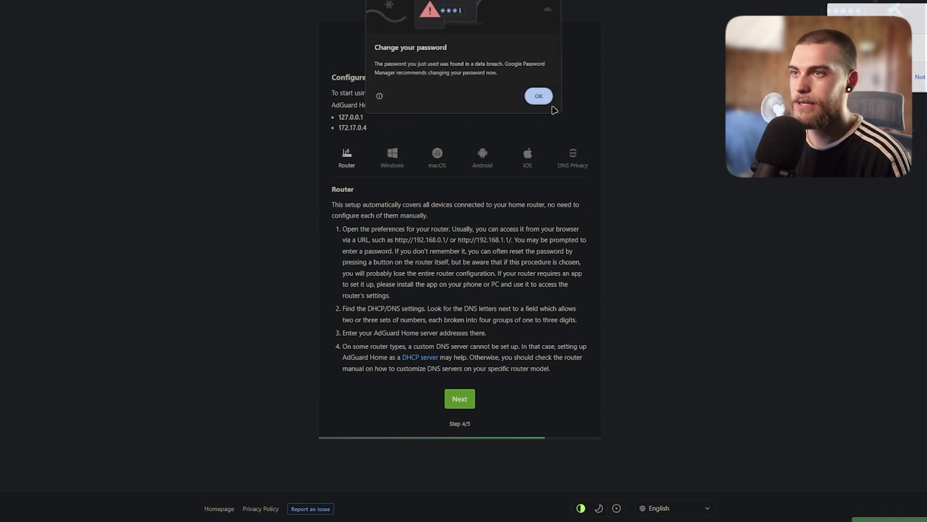
# Step: Finish the AdGuard Home wizard, then launch Windows Control Panel by searching 'control'
pyautogui.click(536, 95)
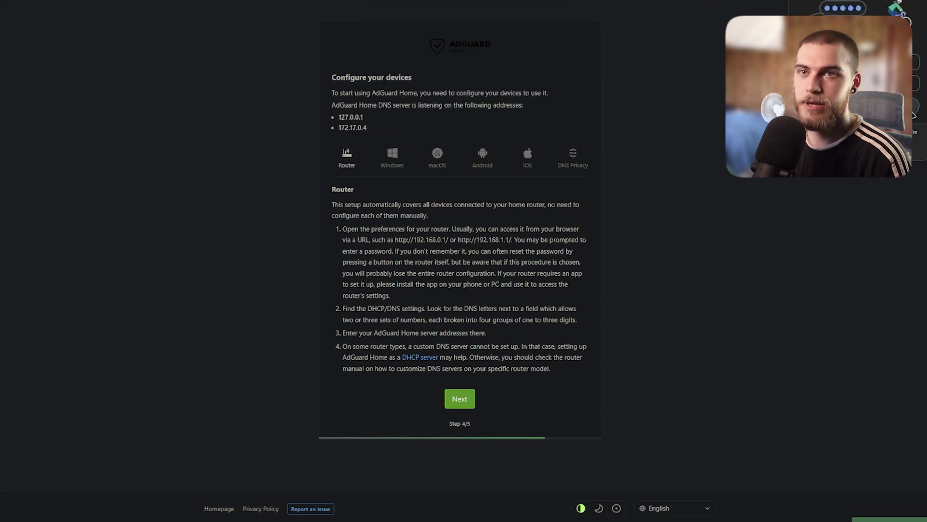
pyautogui.click(459, 399)
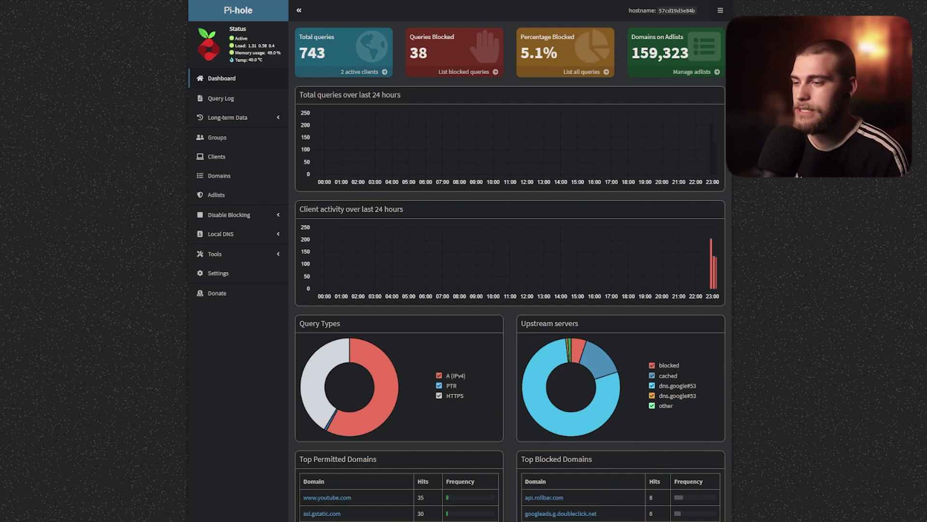
pyautogui.press('super')
pyautogui.write('control')
pyautogui.press('Return')
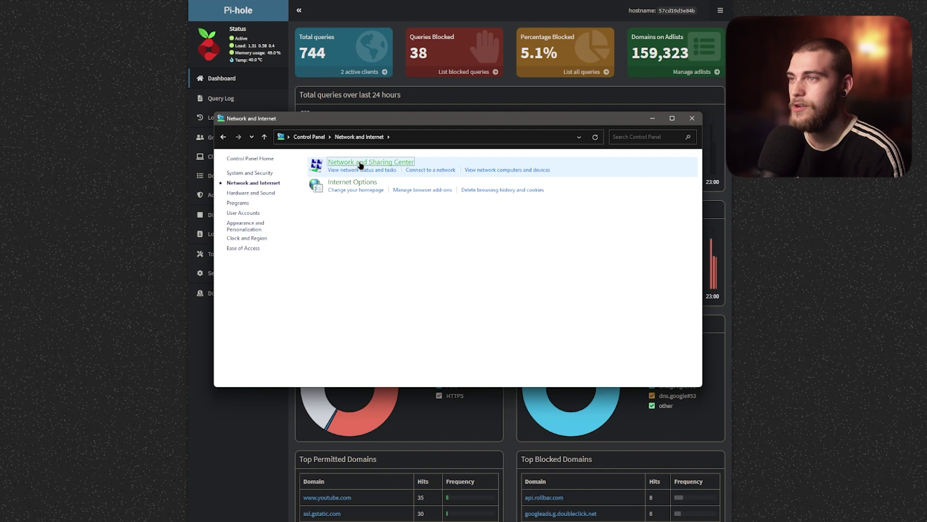
# Step: Open the Ethernet adapter's Properties from Network and Sharing Center's adapter settings
pyautogui.click(360, 165)
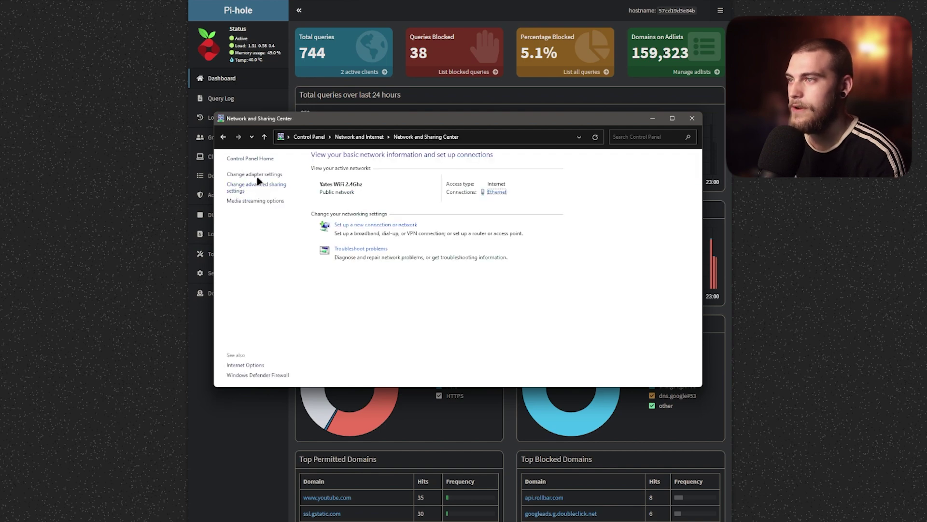
pyautogui.click(256, 174)
pyautogui.click(404, 186)
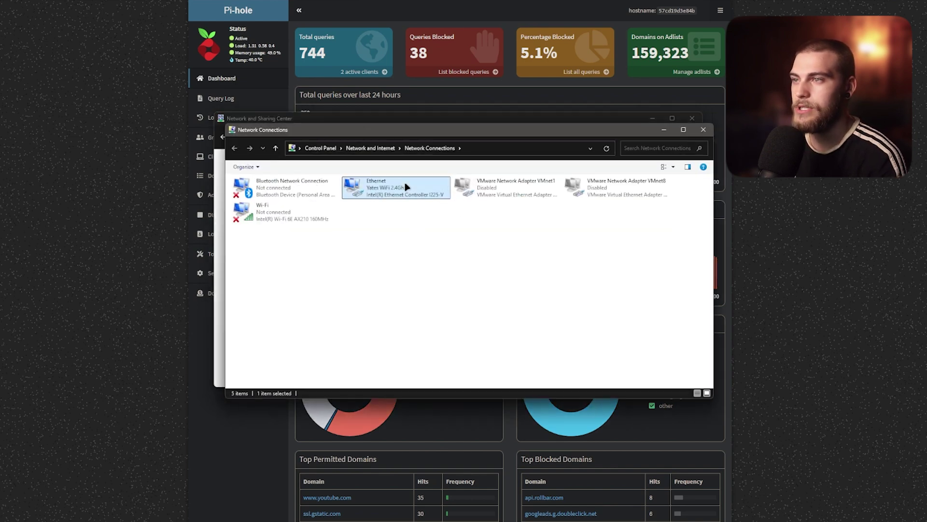
pyautogui.rightClick(404, 187)
pyautogui.click(425, 265)
pyautogui.moveTo(303, 172); pyautogui.dragTo(440, 172)
# Step: Set the IPv4 preferred DNS server to 192.168.98.228, save, and close the network windows
pyautogui.scroll(-1, 446, 269)
pyautogui.click(441, 245)
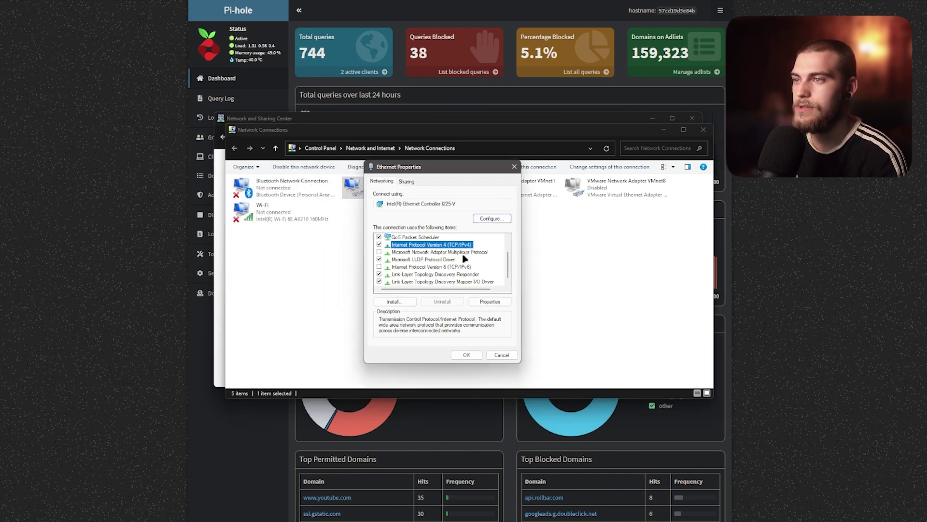
pyautogui.doubleClick(441, 244)
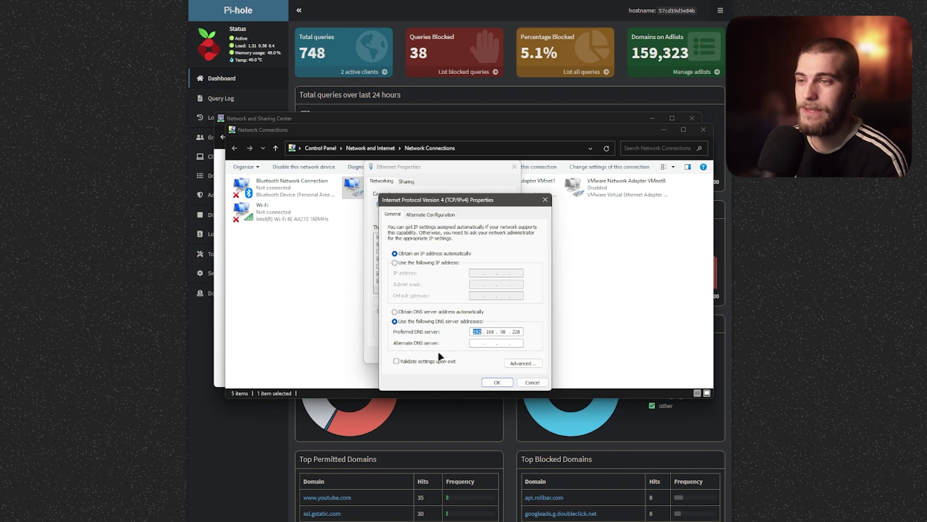
pyautogui.click(497, 382)
pyautogui.click(466, 355)
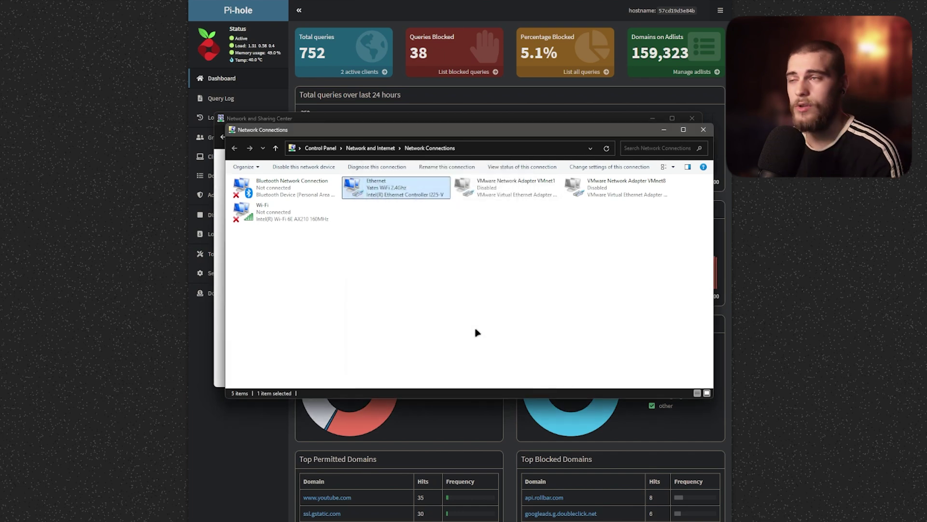
pyautogui.click(703, 130)
pyautogui.click(692, 119)
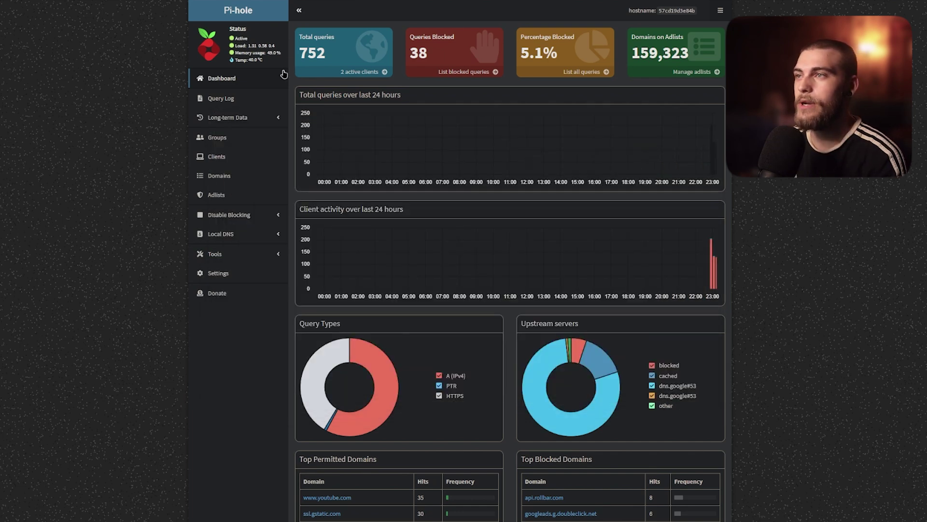